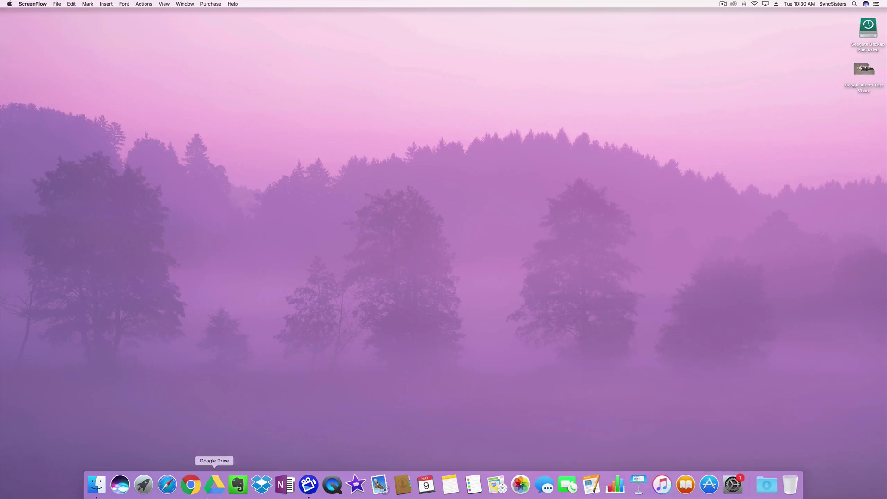
Open Google Chrome and go to alerts.google.com.
click(189, 485)
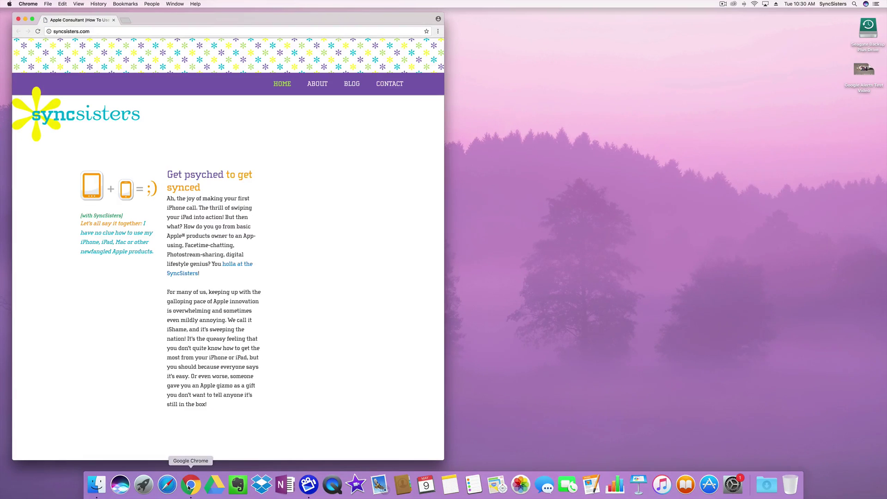
click(91, 32)
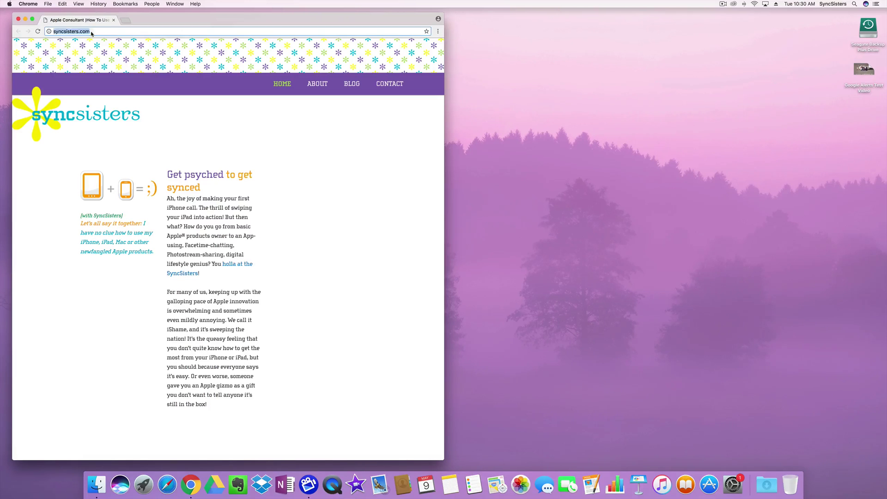
text(alerts.google)
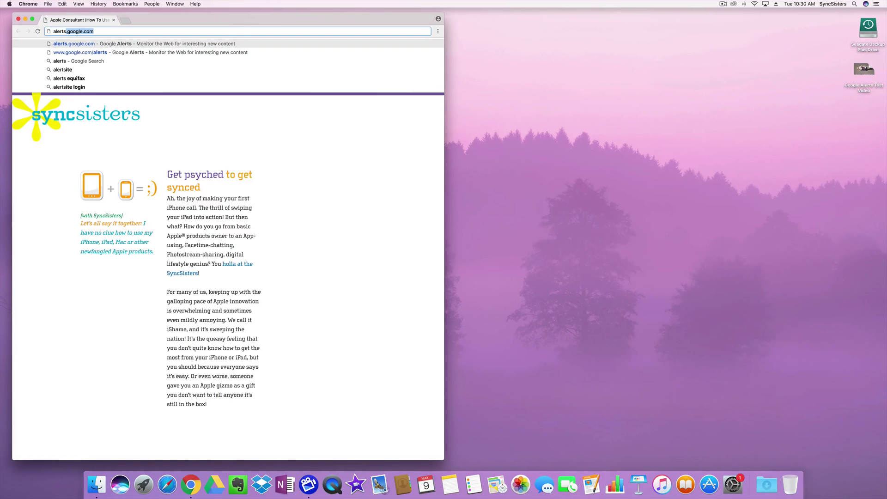
key(Return)
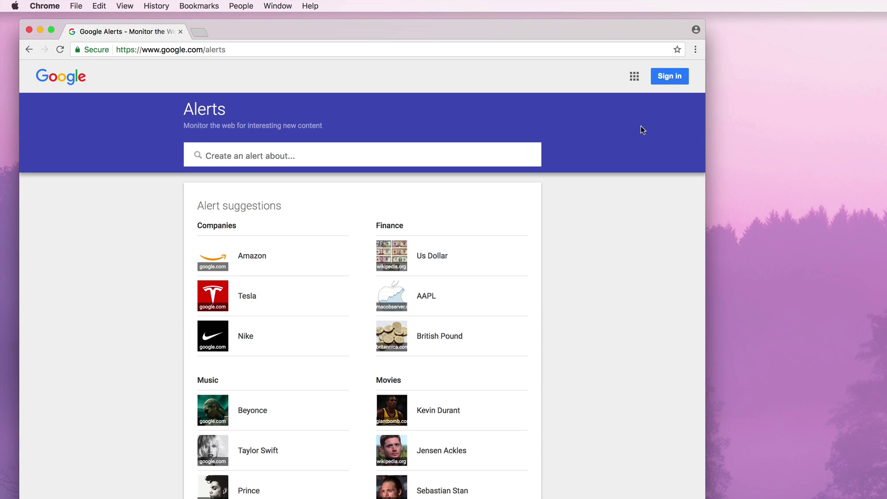
Sign in to Google Alerts with the second listed account, the Gmail one.
click(671, 77)
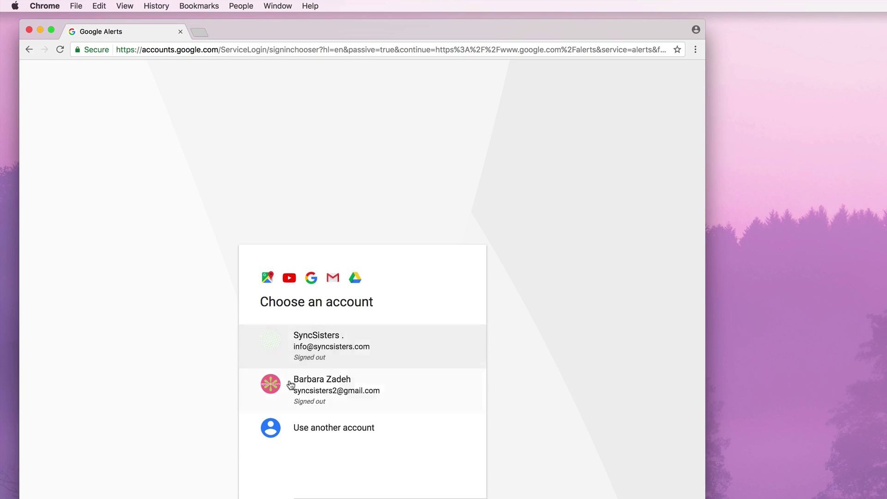
click(326, 391)
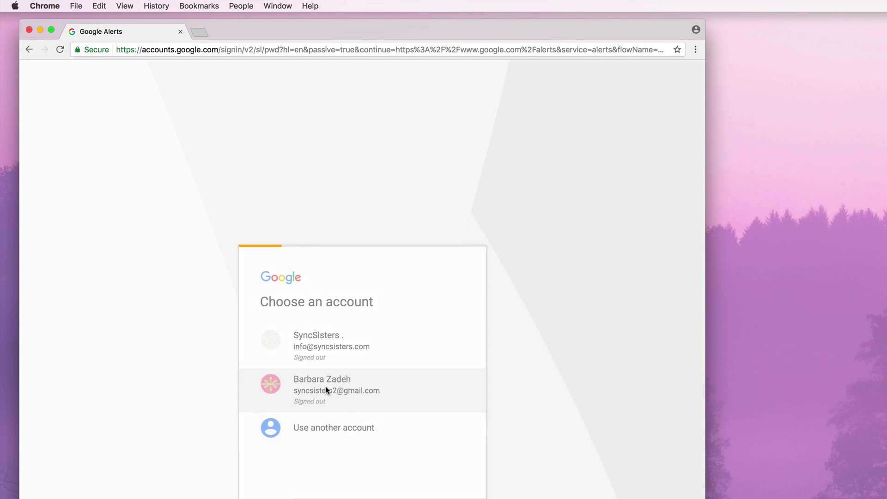
click(440, 432)
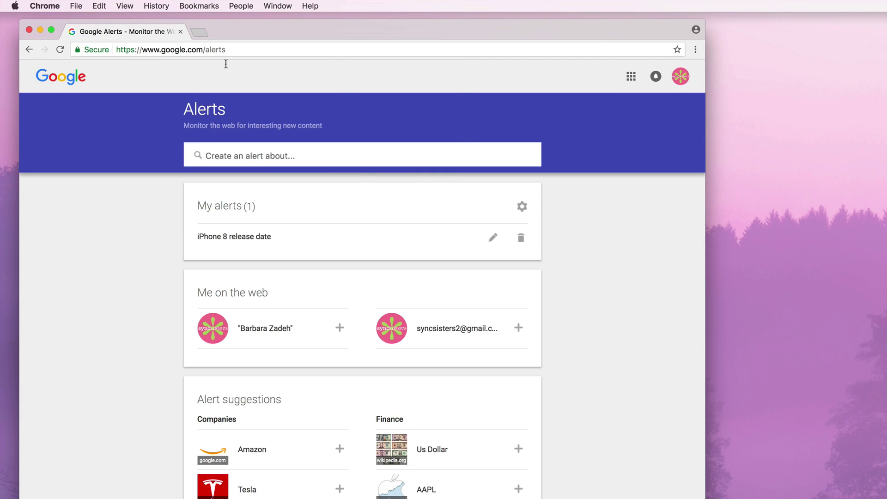
drag(212, 126, 184, 106)
right_click(250, 115)
click(102, 220)
click(103, 220)
Add both "Me on the web" suggestions as alerts: the account holder's name and e-mail address.
click(339, 329)
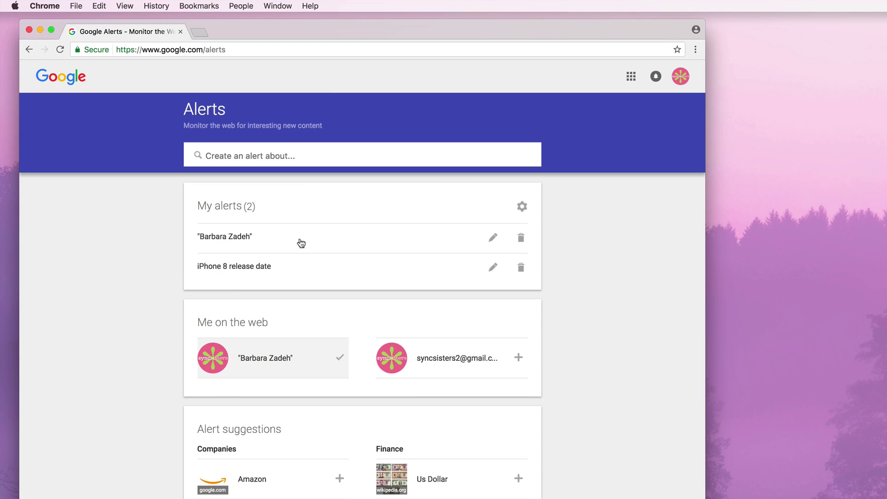
click(519, 358)
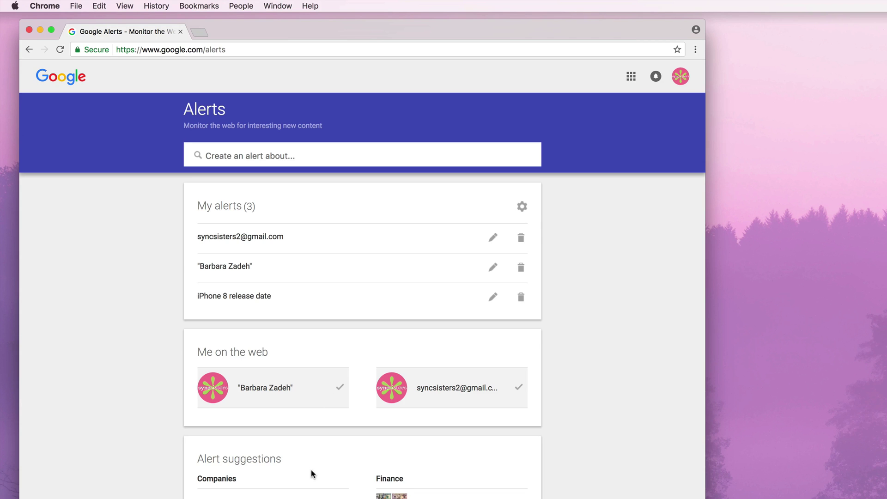
Look through the alert suggestions by category, from Companies and Finance down to Health and Automobiles.
scroll(313, 474, down, 6)
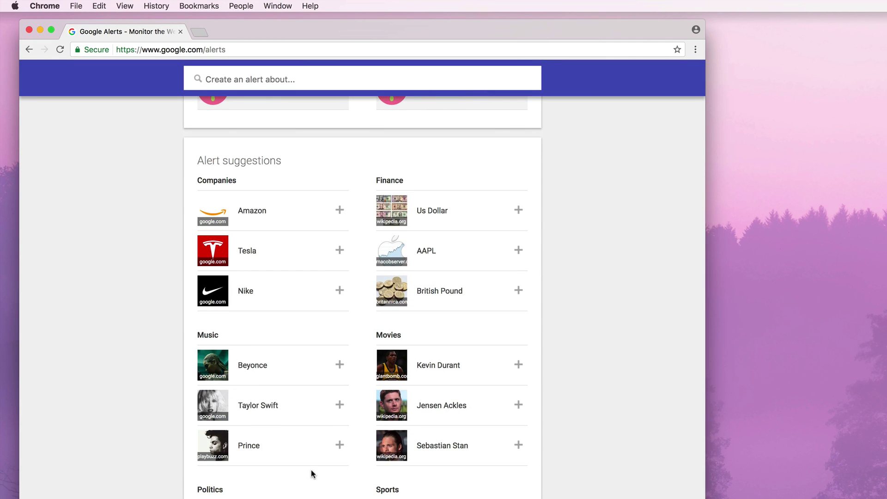
scroll(312, 473, down, 4)
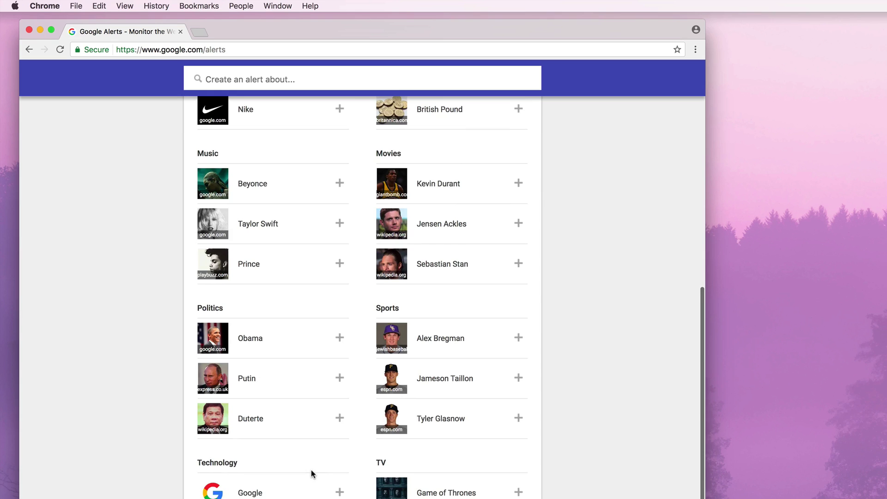
scroll(313, 474, up, 3)
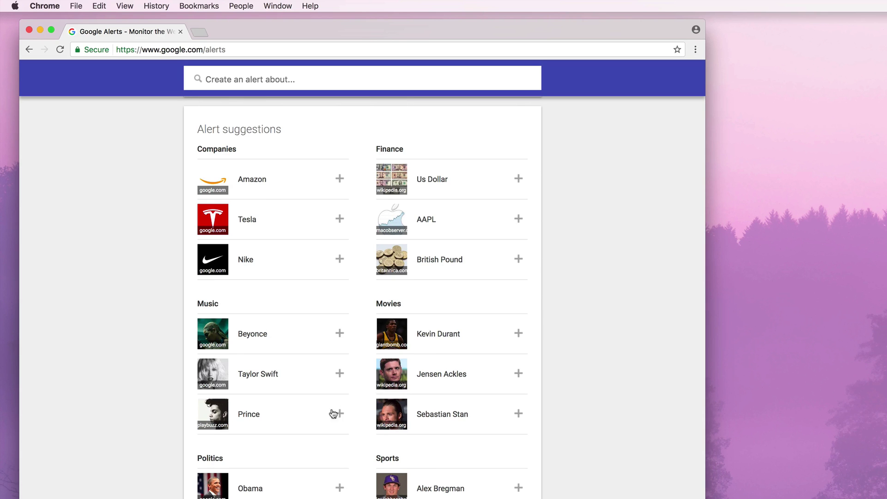
scroll(339, 460, down, 1)
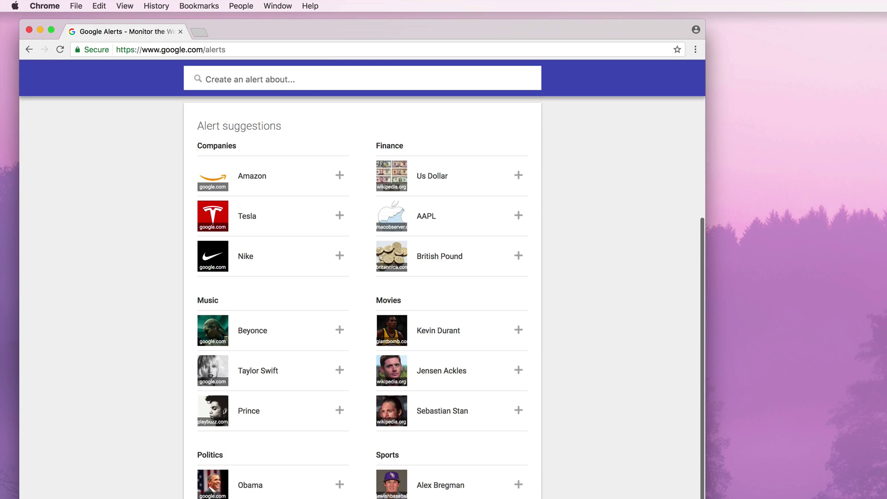
scroll(333, 452, down, 5)
scroll(297, 451, down, 5)
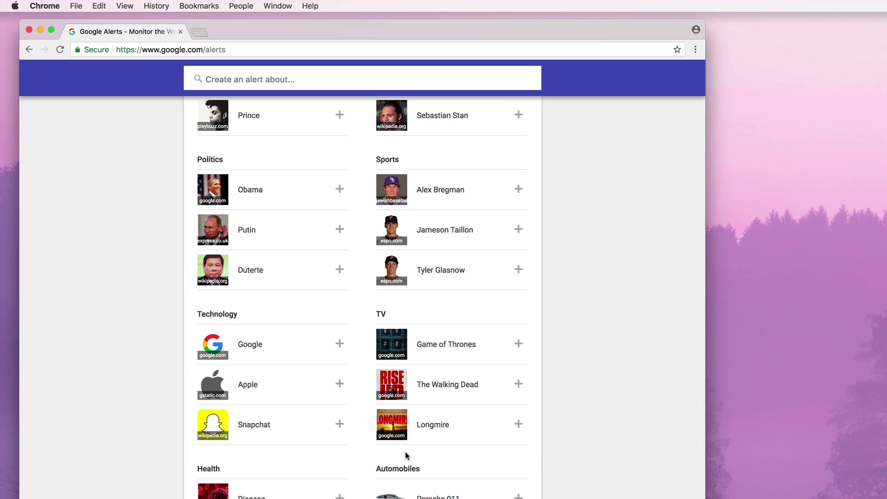
scroll(305, 455, down, 4)
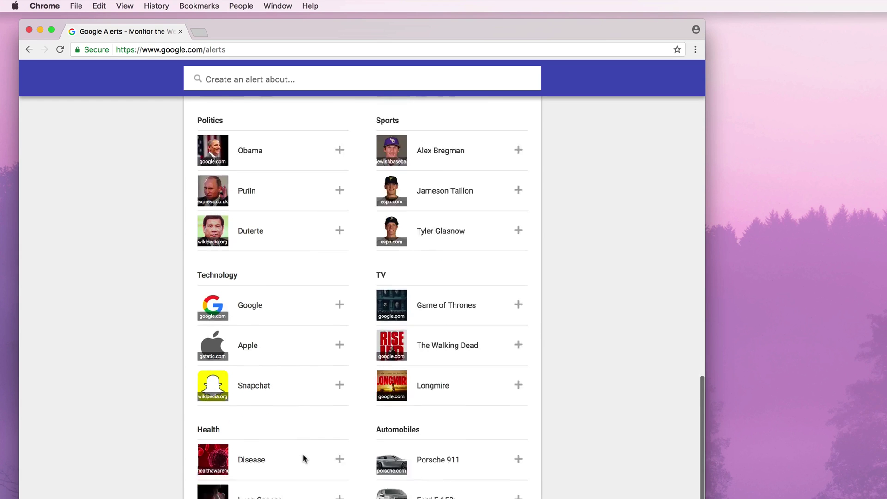
scroll(303, 453, up, 10)
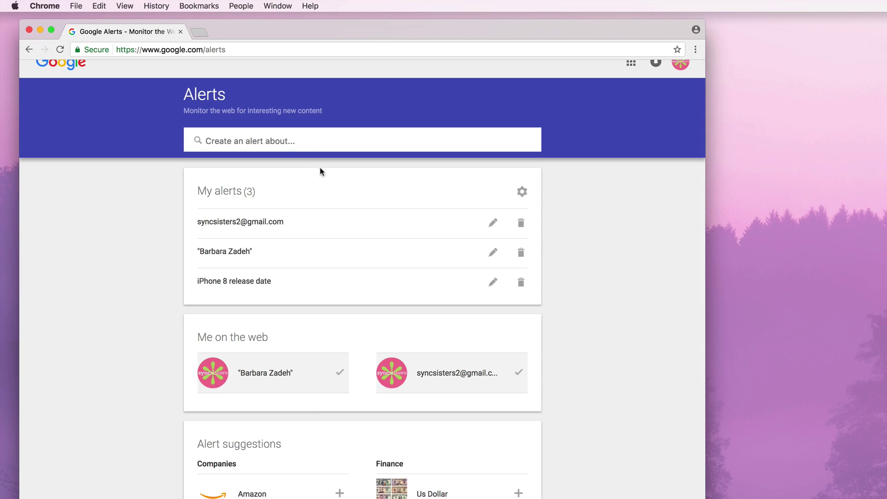
scroll(294, 140, up, 1)
Enter "zika virus vaccine" as the topic of a new alert.
click(294, 141)
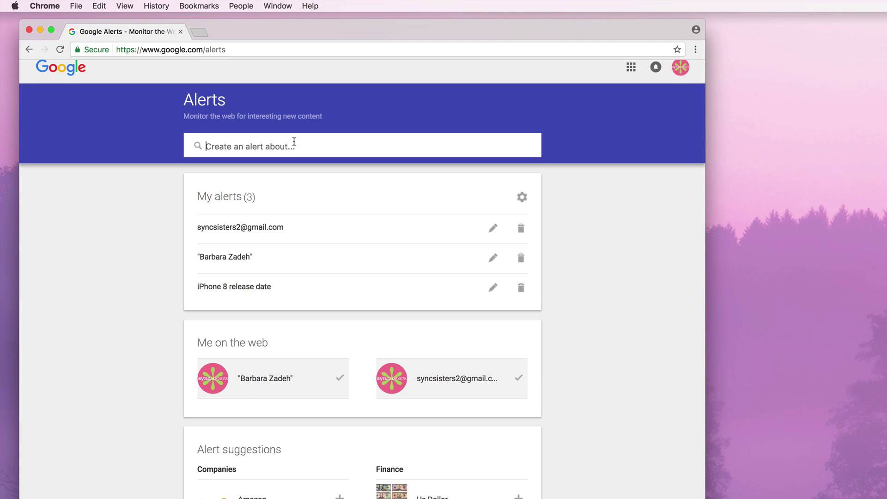
text(zika)
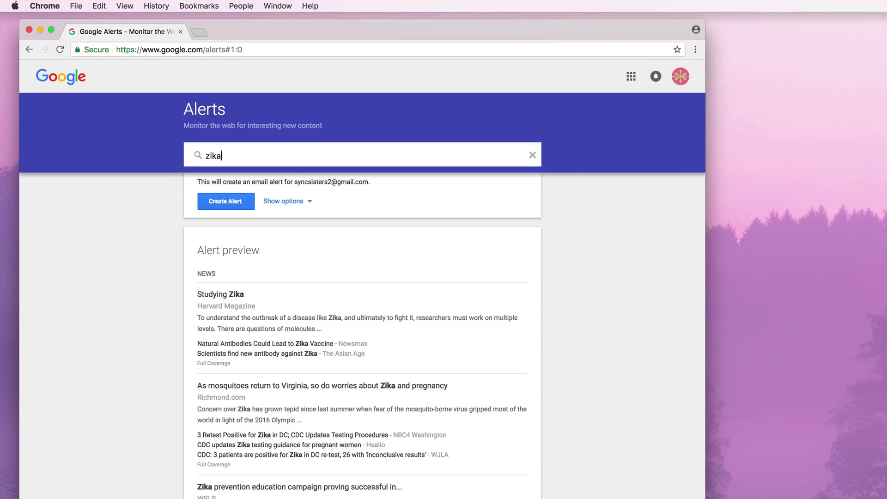
text( virus)
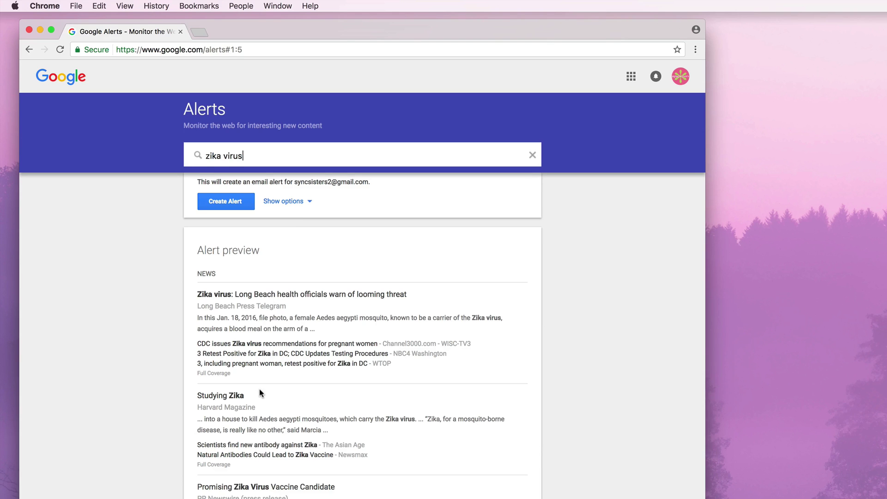
scroll(260, 393, down, 1)
scroll(260, 393, down, 5)
scroll(259, 392, up, 10)
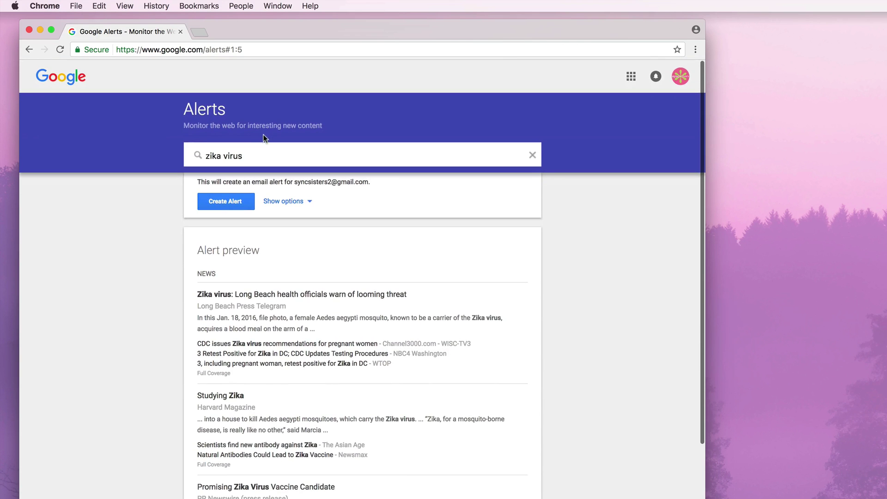
text(vaccine)
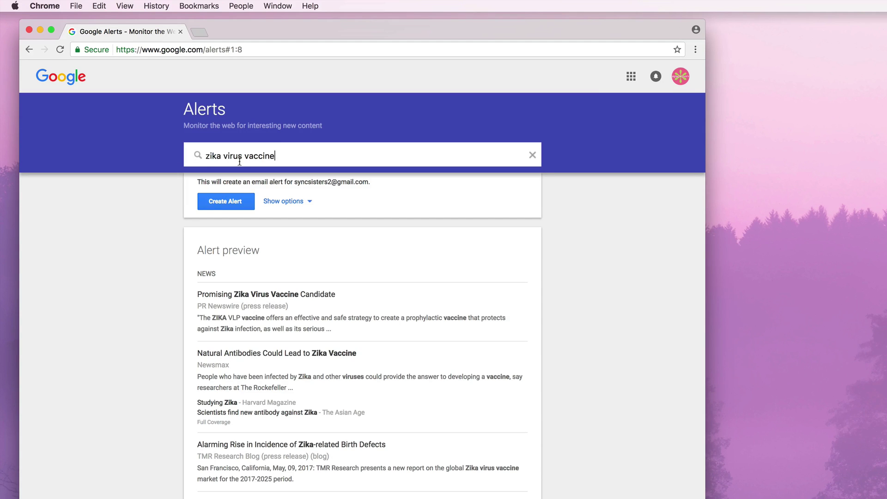
Show the new alert's options and set how often it is sent to "At most once a day".
click(284, 201)
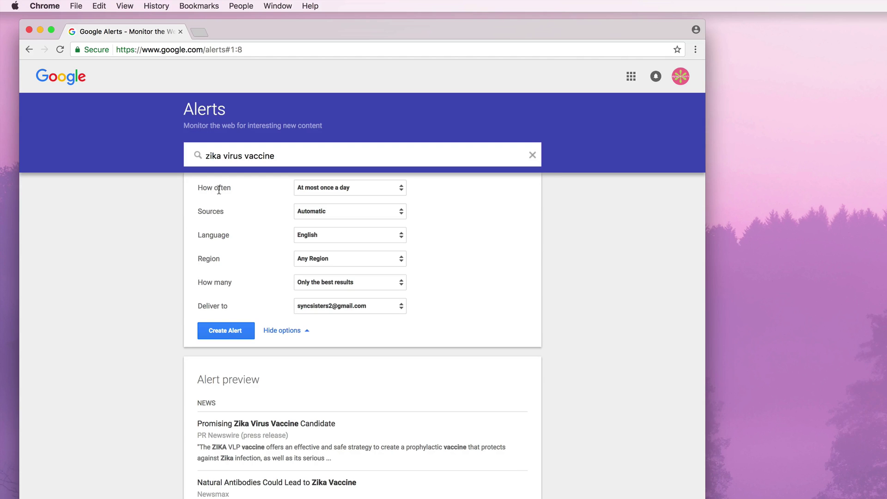
click(317, 191)
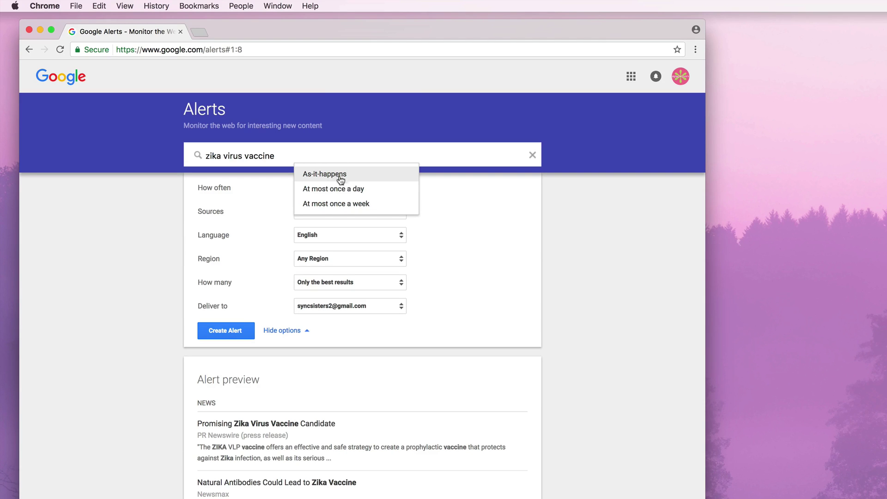
click(341, 188)
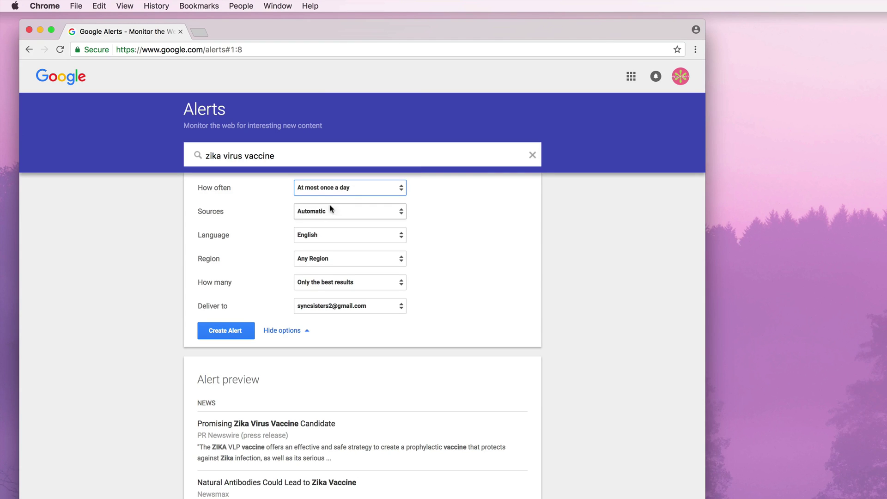
Review the available choices for the alert's sources, language and region.
click(317, 212)
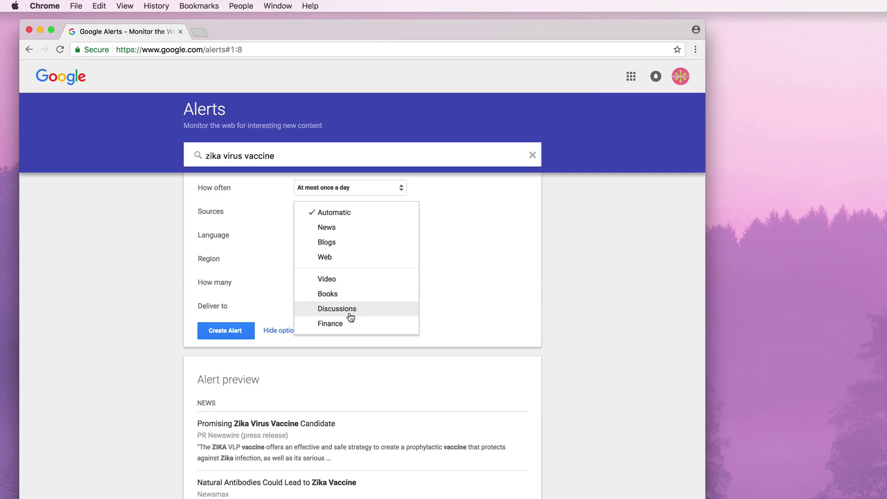
click(480, 284)
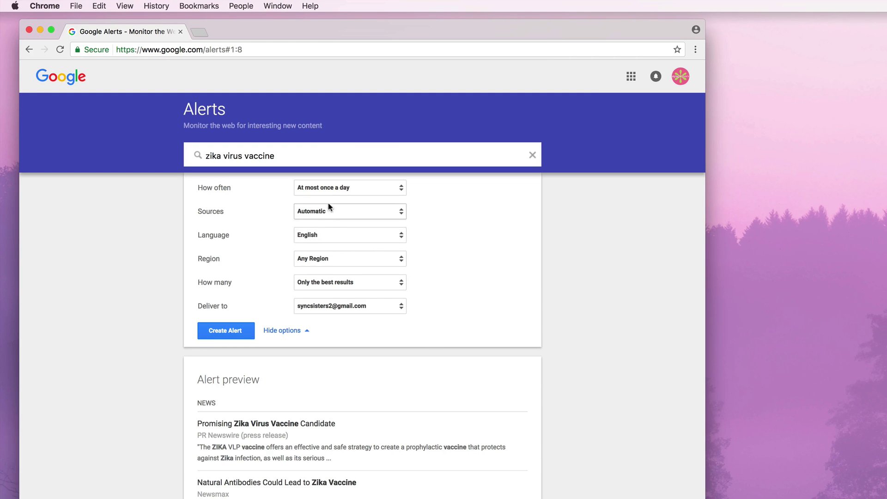
click(326, 236)
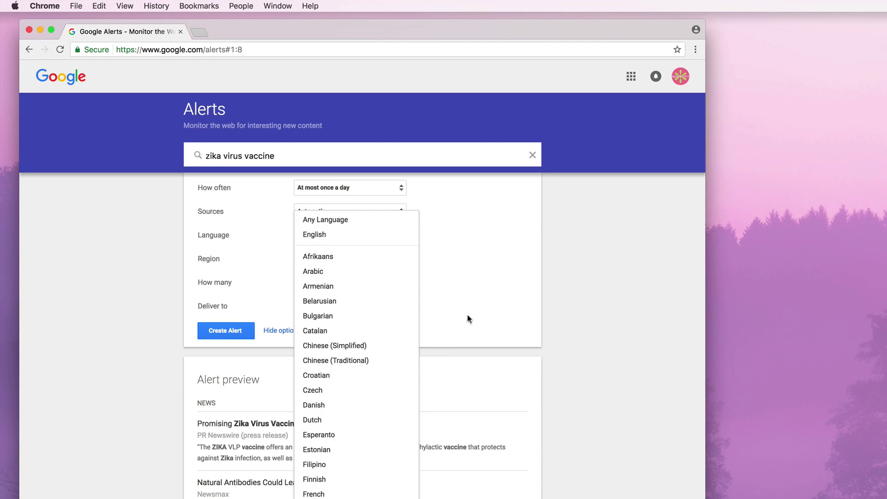
click(469, 284)
click(313, 258)
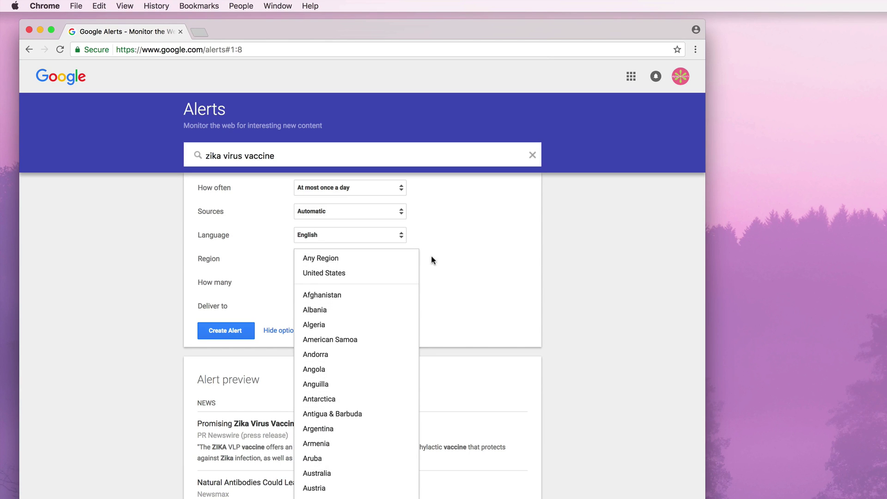
click(369, 258)
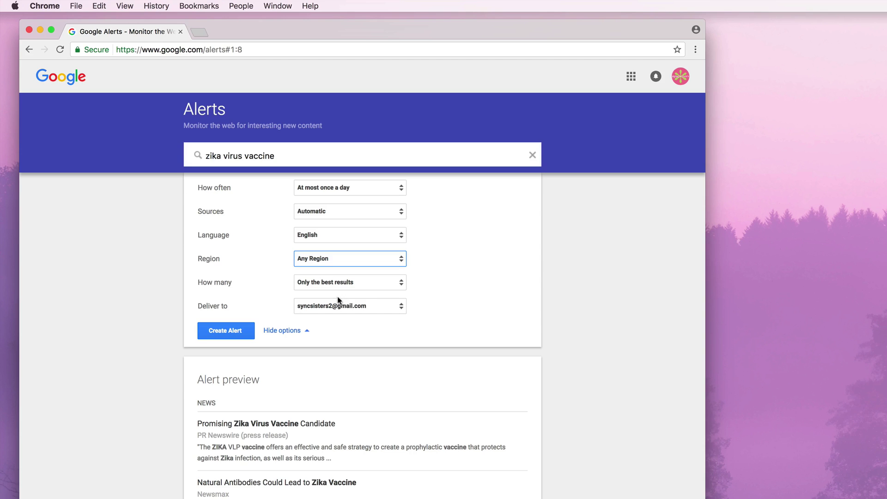
Set the alert to include "All results" and to be delivered to the account's e-mail address.
click(370, 287)
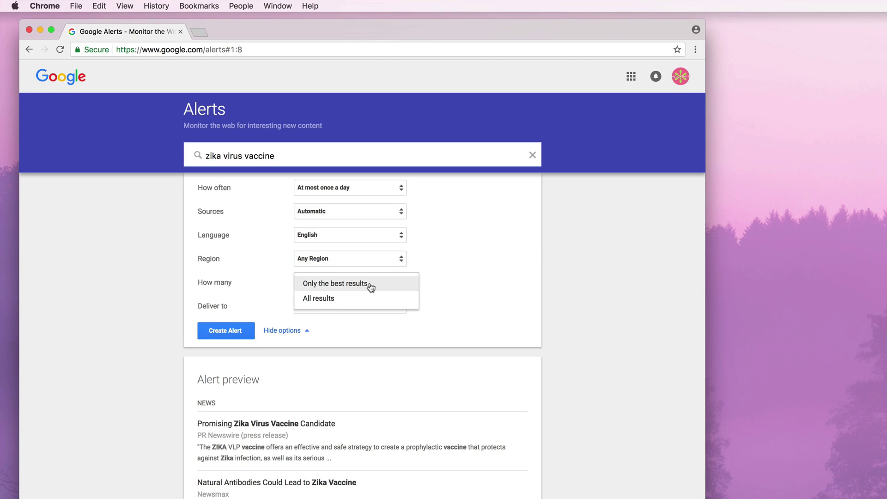
click(348, 299)
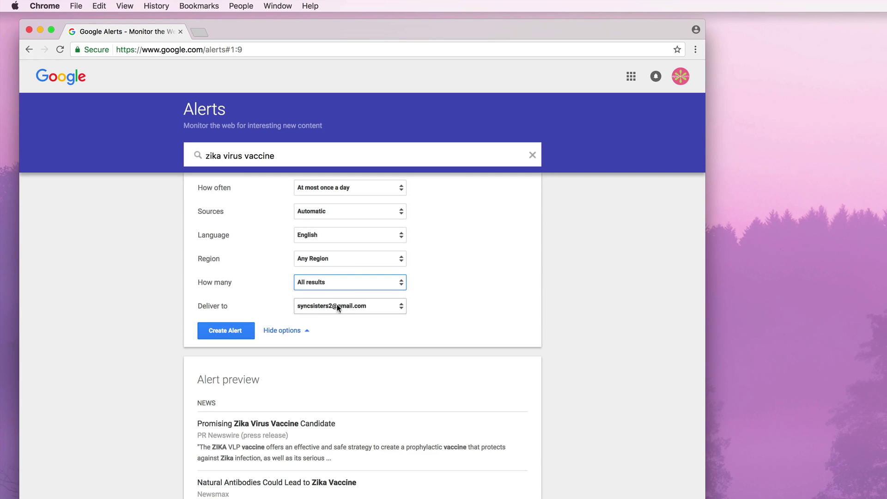
click(337, 304)
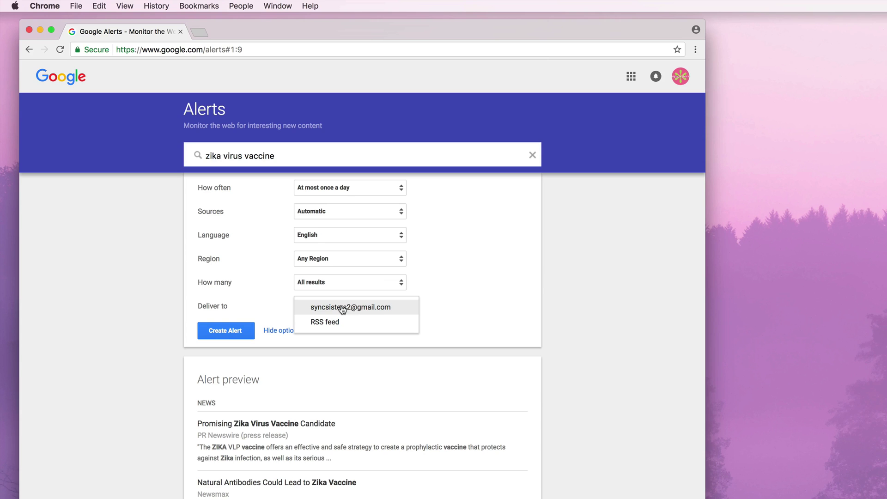
click(342, 309)
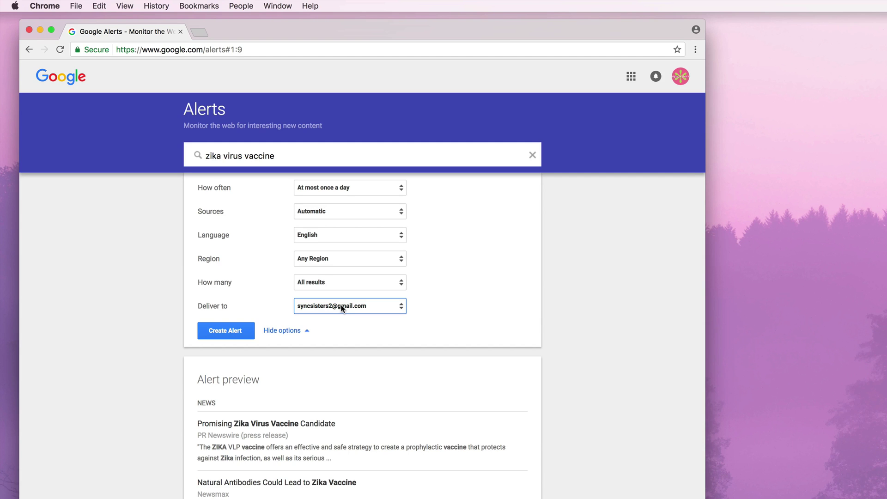
click(343, 309)
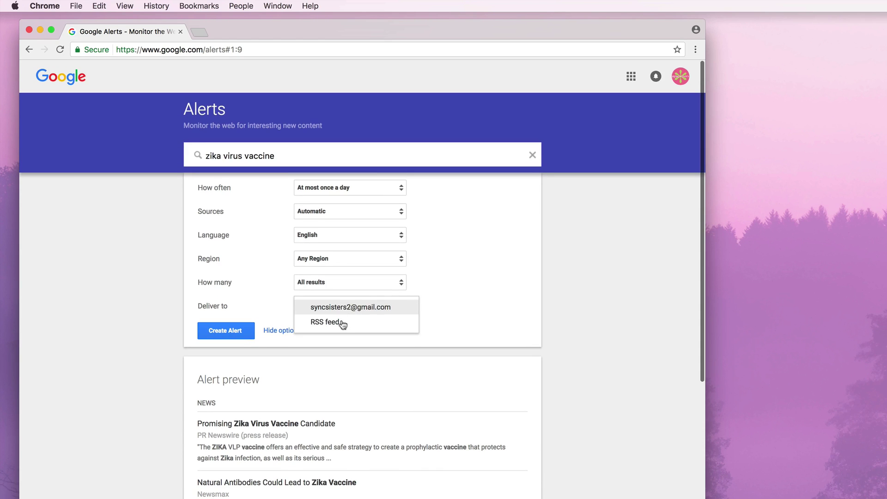
click(344, 306)
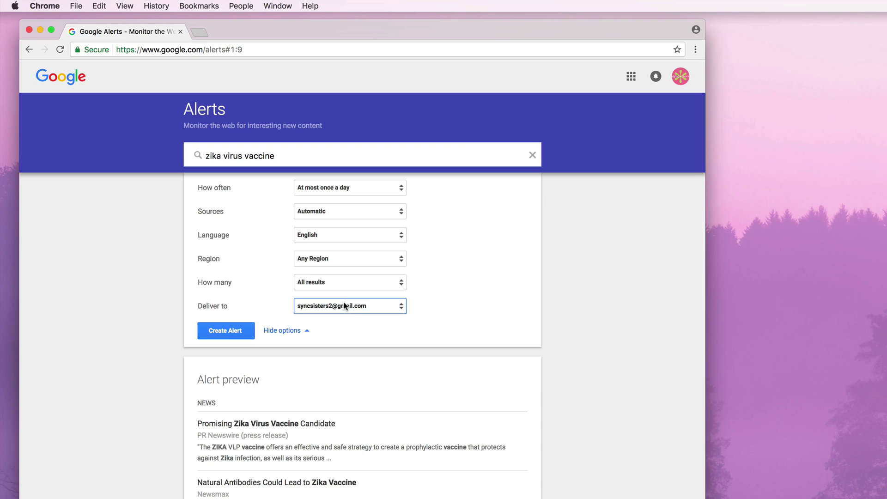
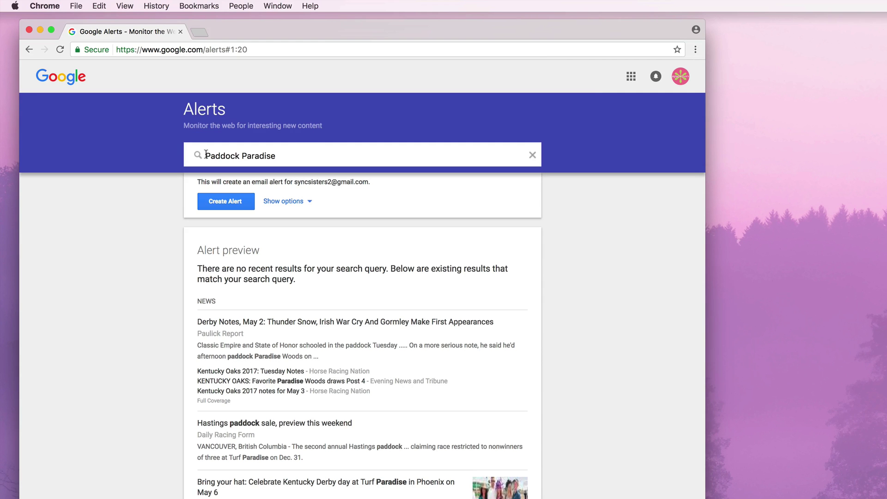
Enclose the topic Paddock Paradise in quotation marks, show the alert's options and create the alert with them as they are.
click(206, 154)
text(")
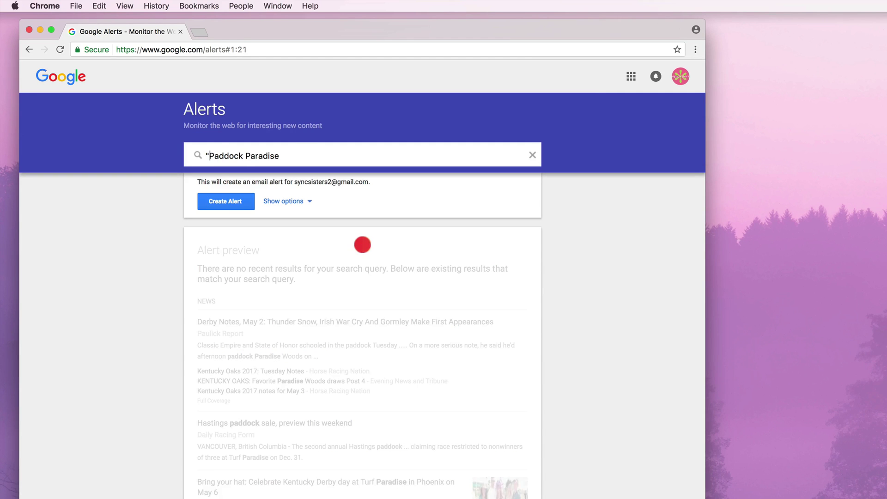
click(284, 155)
text(")
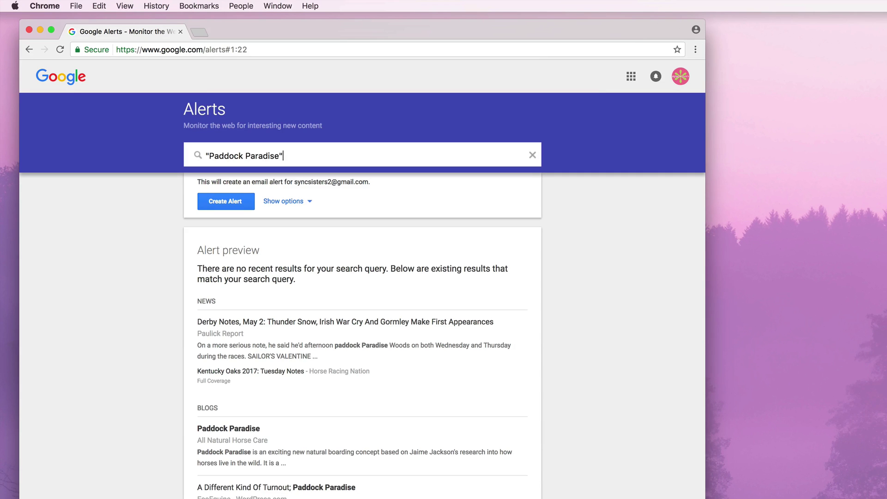
click(306, 204)
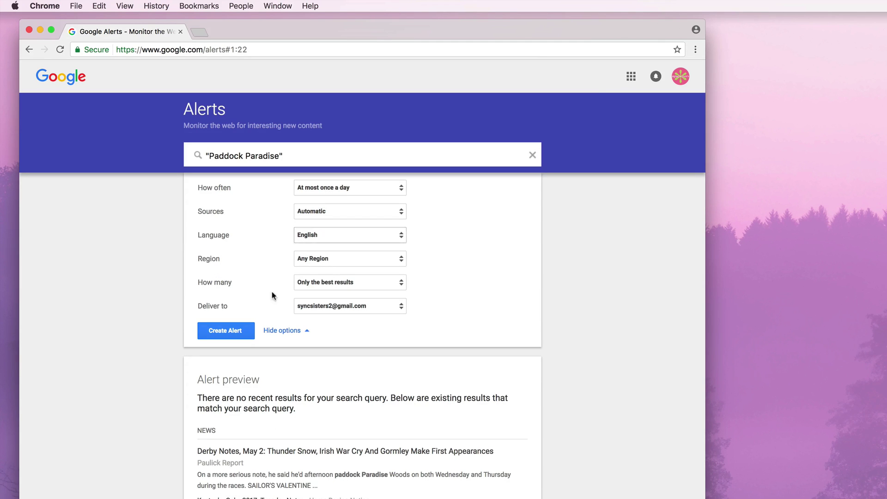
click(242, 330)
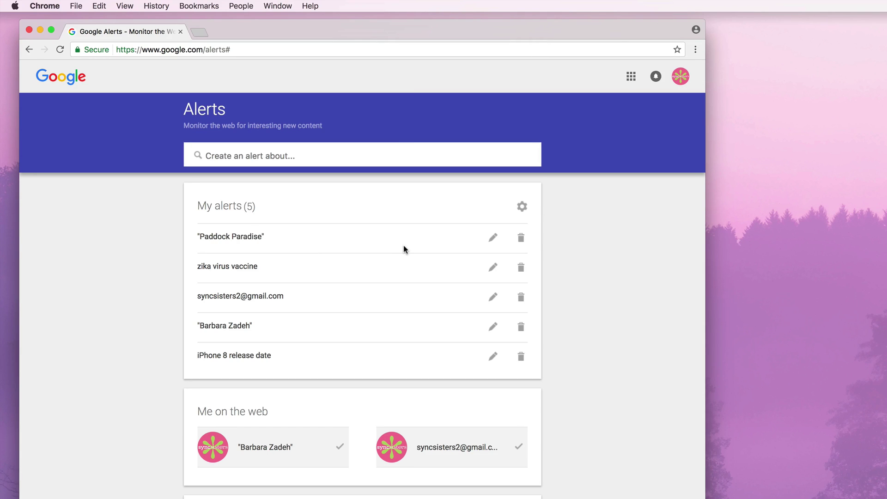
Open the "Paddock Paradise" alert for editing, collapse its options and close it without updating.
click(493, 239)
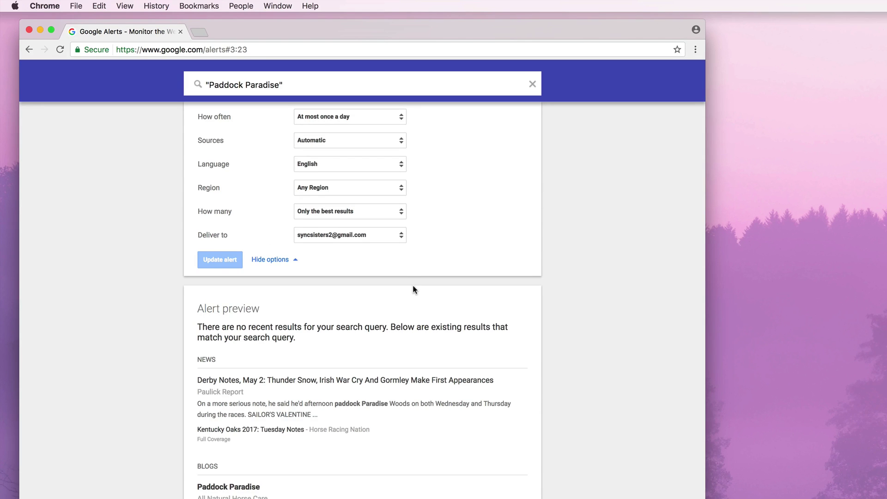
click(283, 260)
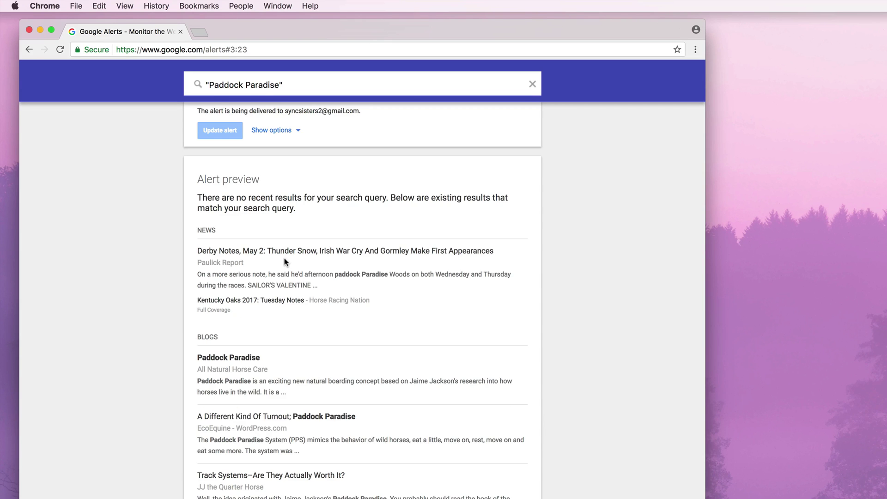
scroll(354, 180, up, 3)
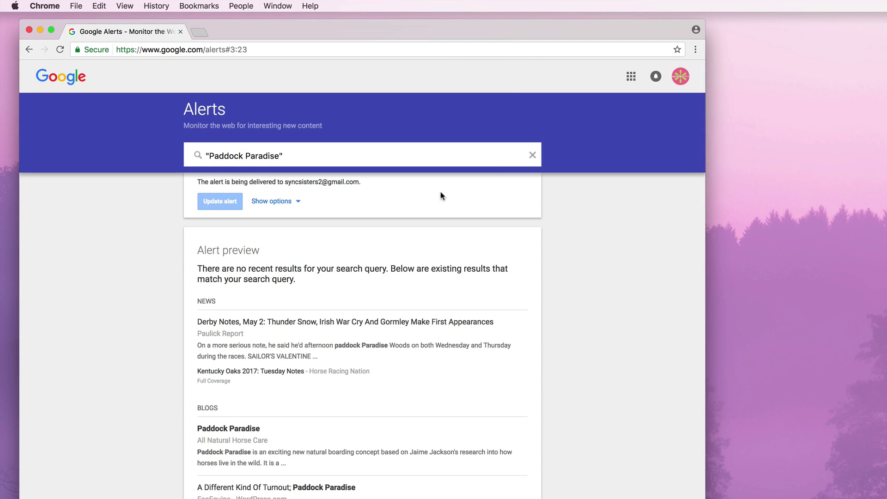
click(532, 156)
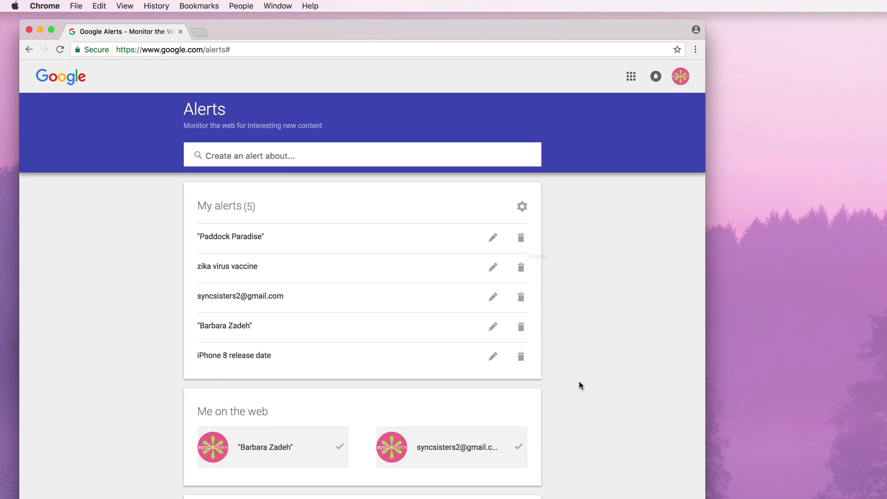
Try the Digest and Delivery time options in the alert settings, check the time-of-day choices and close the settings without saving.
scroll(580, 382, down, 1)
scroll(578, 381, down, 2)
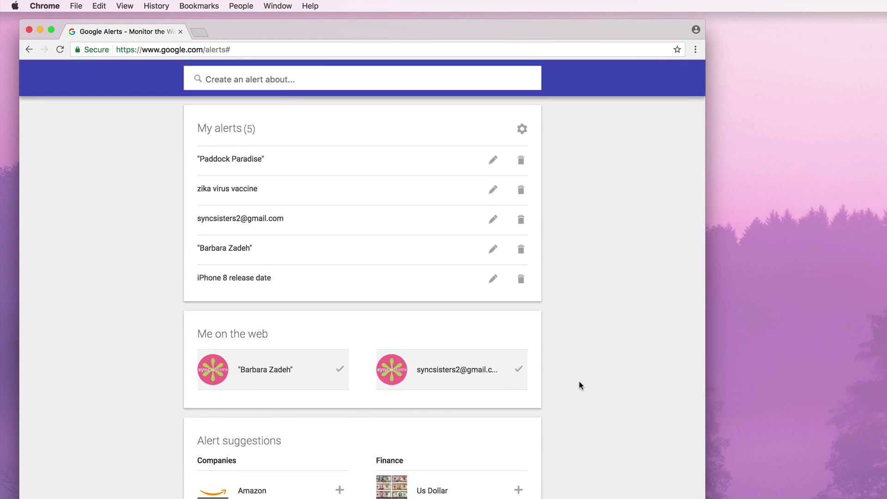
click(522, 130)
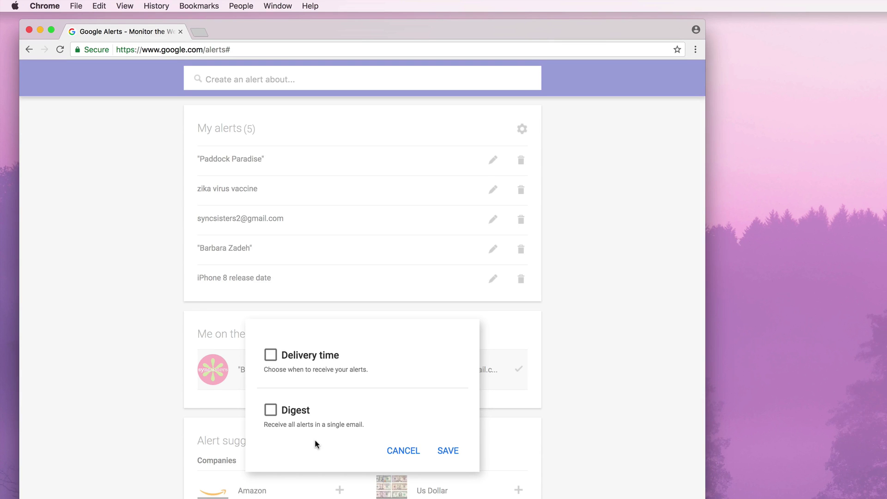
click(272, 409)
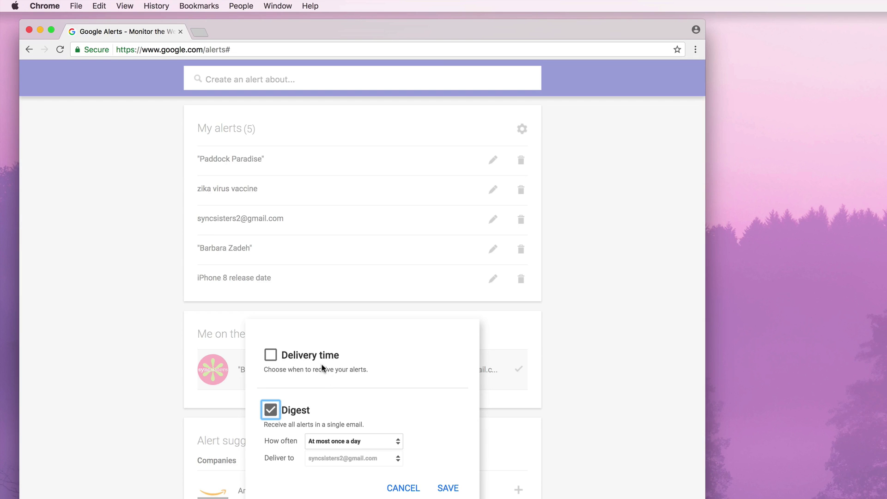
click(278, 355)
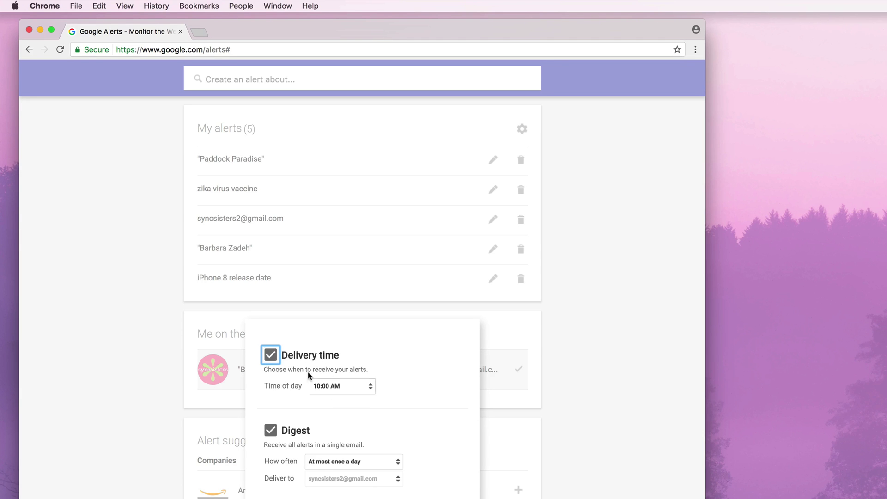
click(351, 391)
click(351, 391)
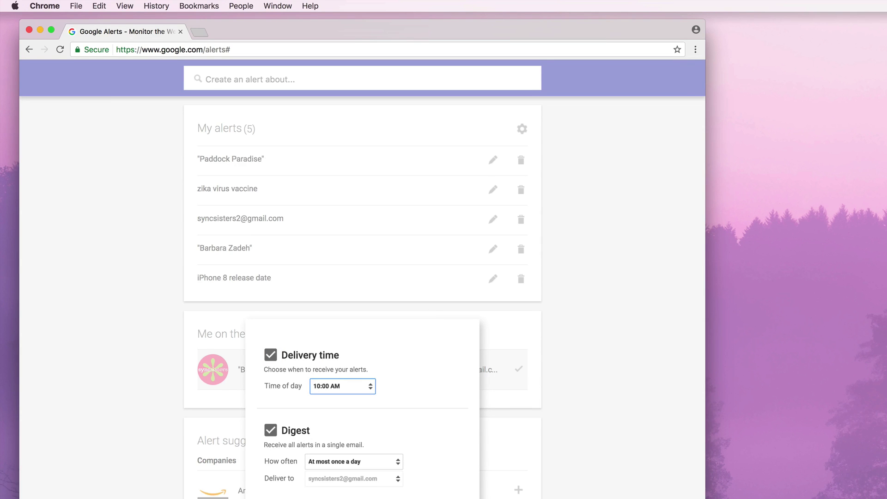
key(Escape)
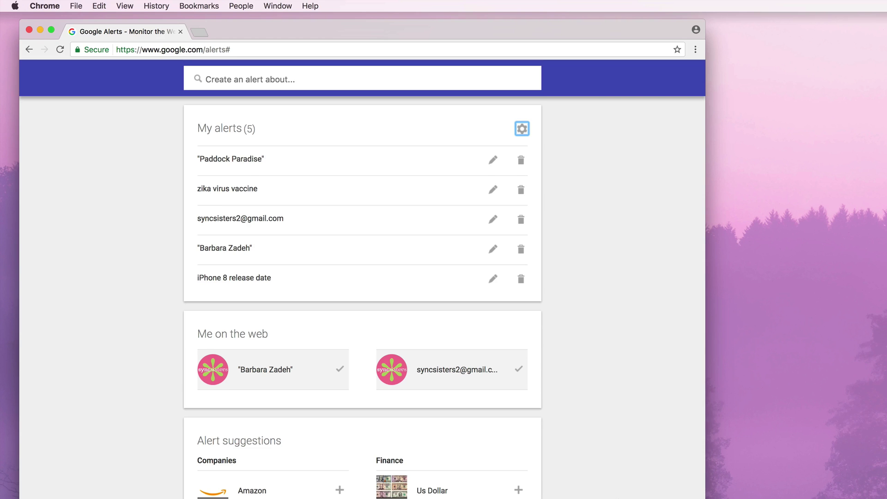
Add the suggested company alert for Amazon and check the My alerts list.
scroll(362, 296, down, 5)
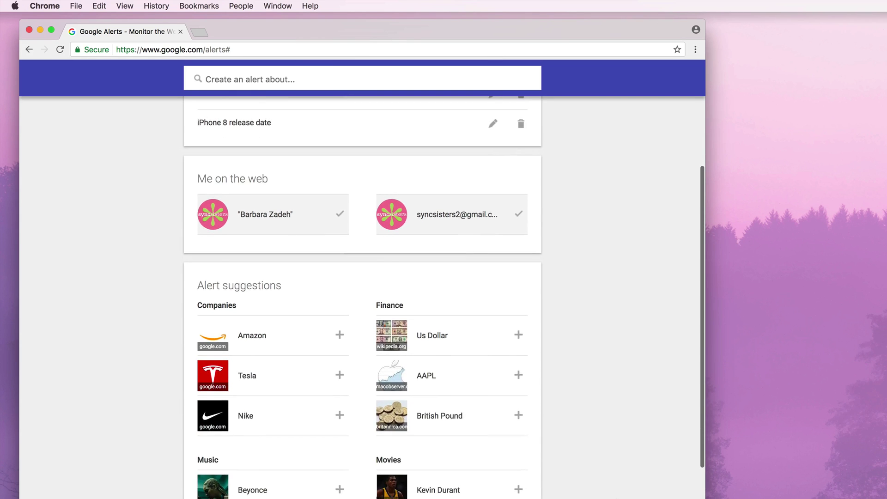
scroll(363, 296, up, 1)
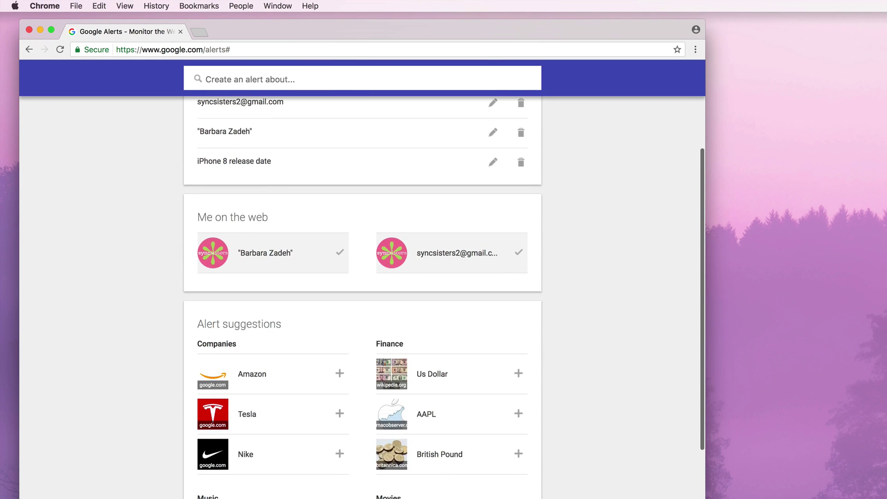
click(339, 374)
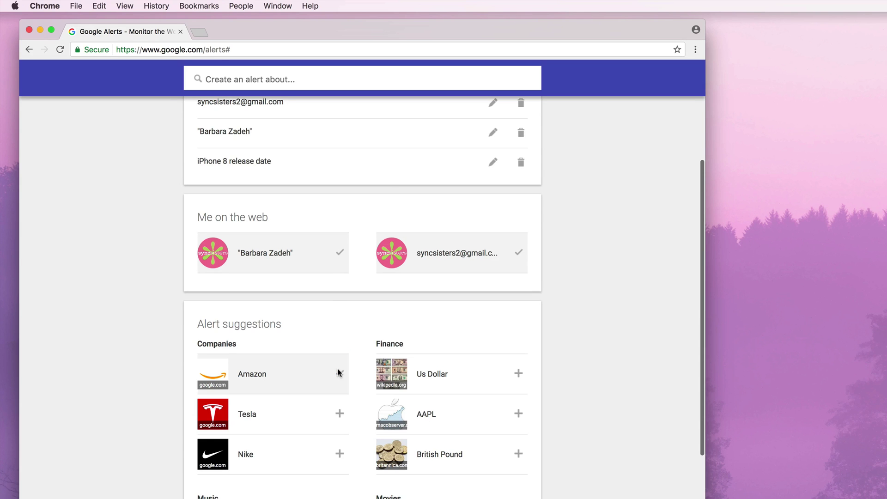
scroll(409, 177, up, 2)
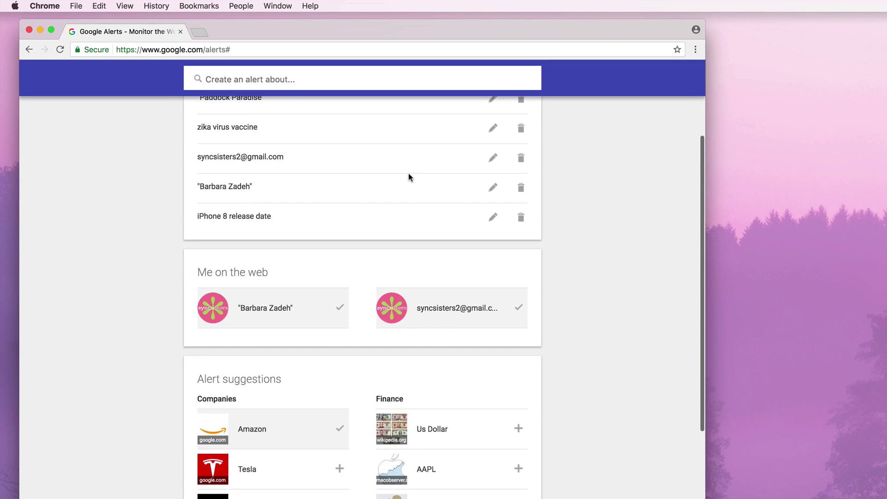
scroll(408, 177, up, 2)
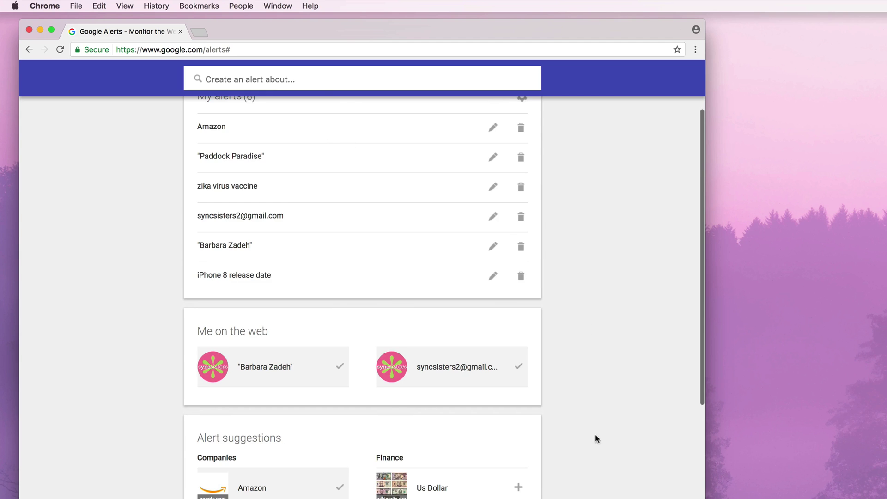
Review the Amazon alert's options, close it without updating and look through the suggested alerts in all categories.
scroll(594, 440, down, 2)
scroll(594, 444, down, 4)
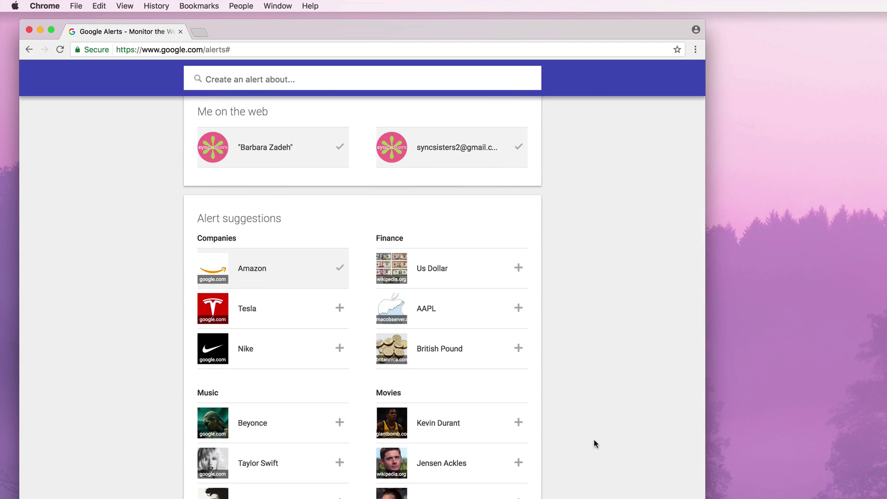
scroll(595, 440, up, 7)
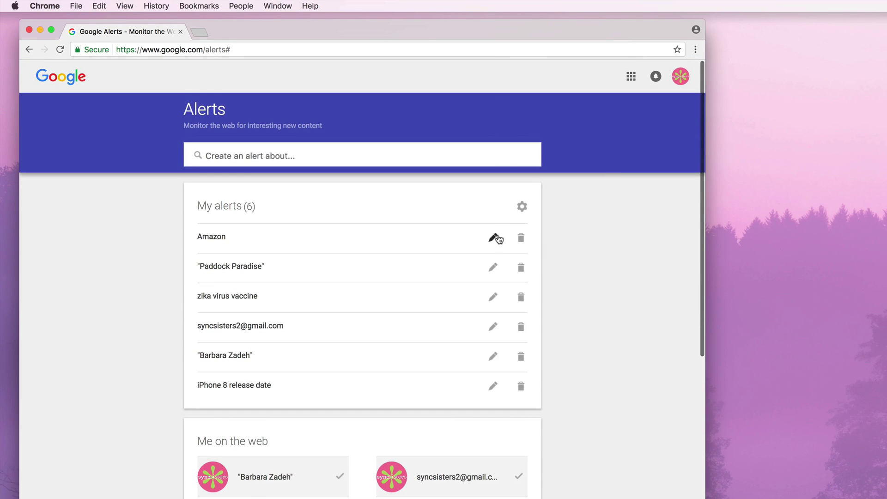
click(495, 238)
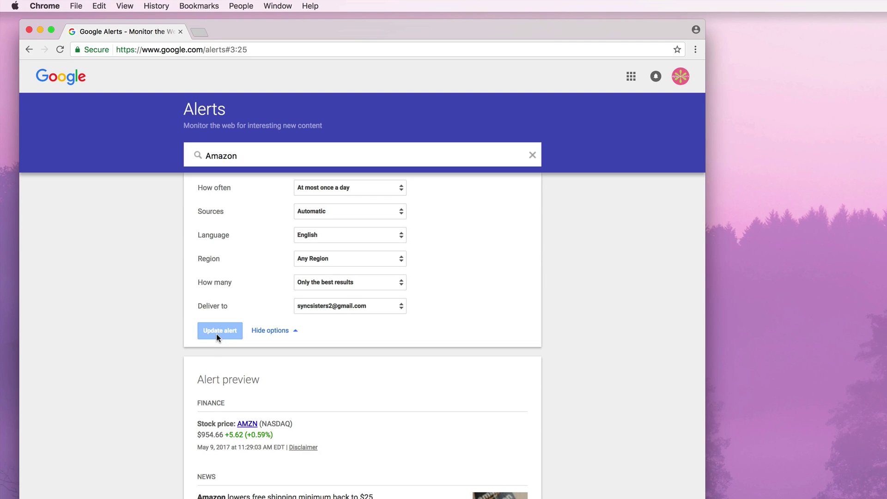
click(532, 155)
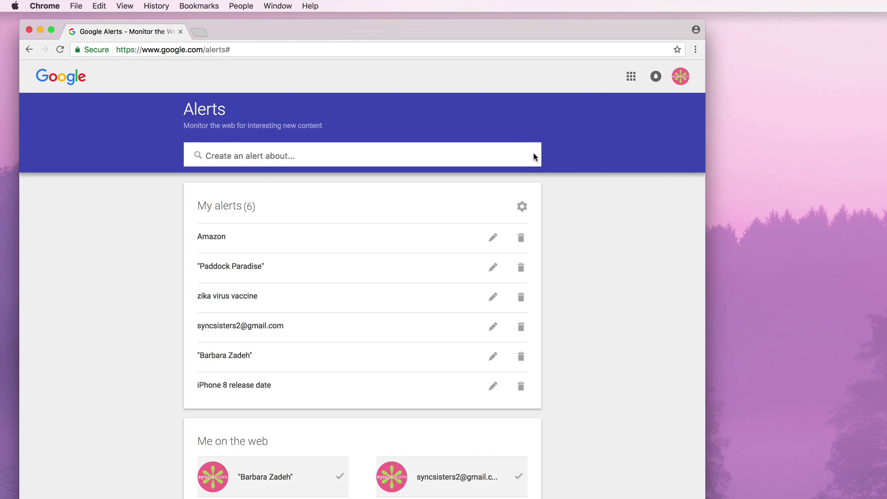
scroll(568, 480, down, 10)
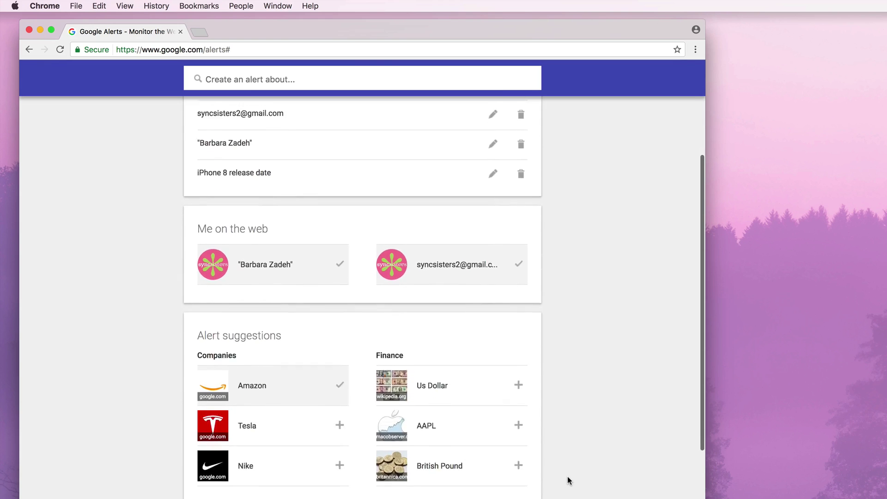
scroll(568, 480, down, 2)
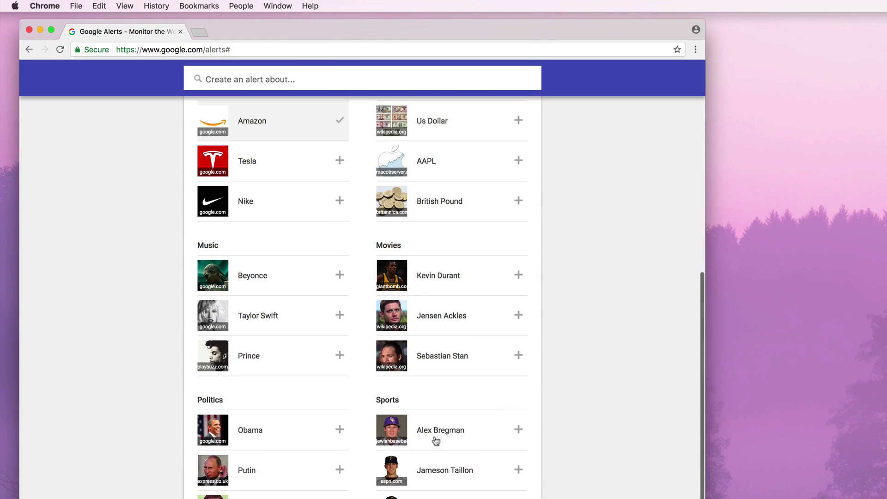
scroll(452, 354, up, 12)
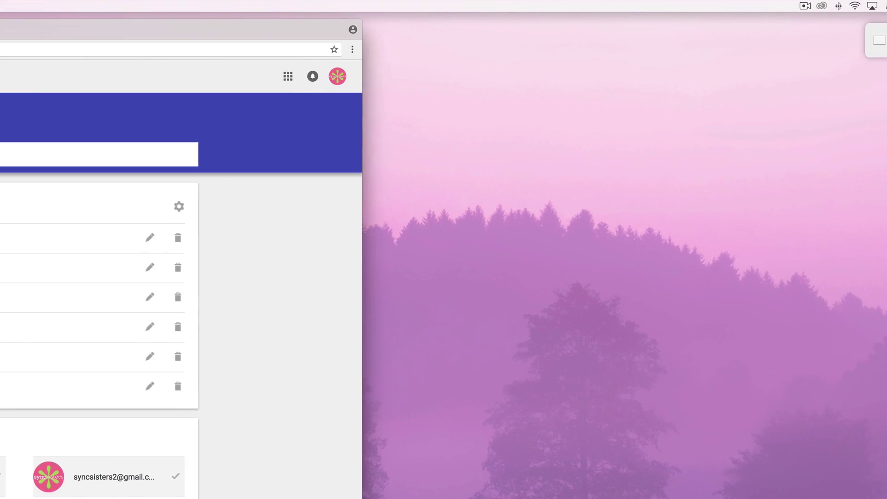
Switch to Mail, look through the Google inbox and open the 6:35 AM "iPhone 8 release date" alert message.
key(super+Tab)
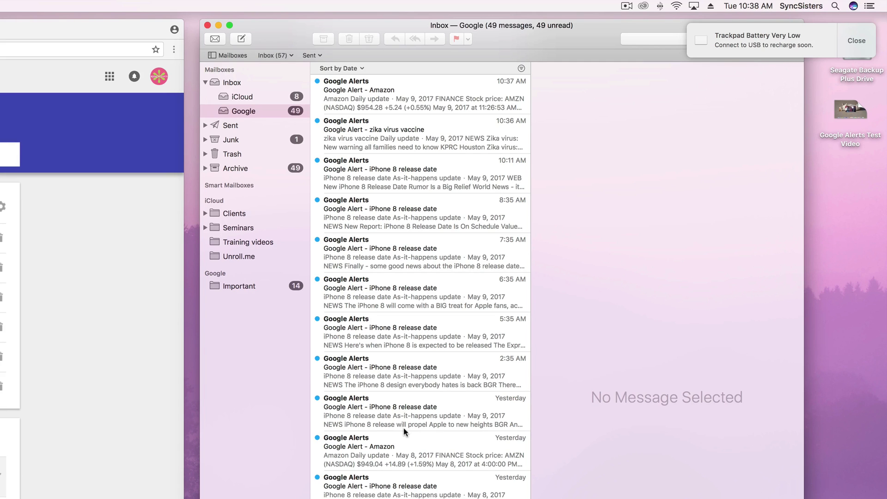
scroll(402, 477, down, 10)
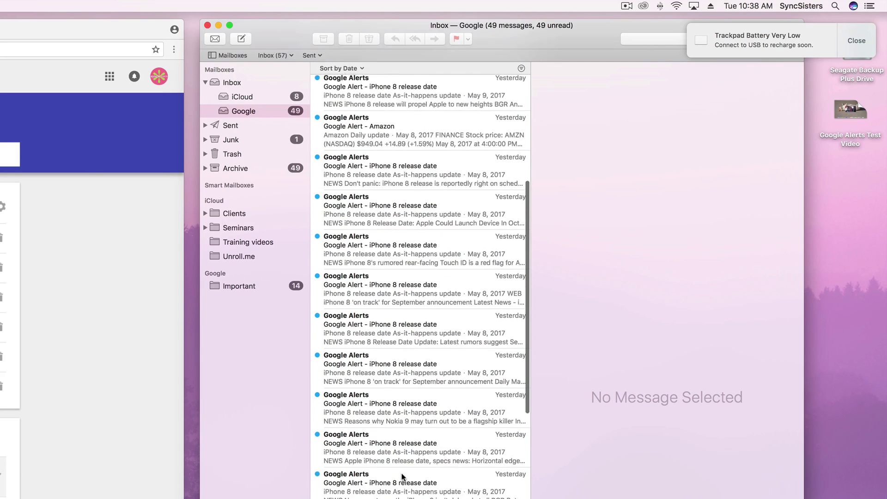
scroll(402, 477, down, 2)
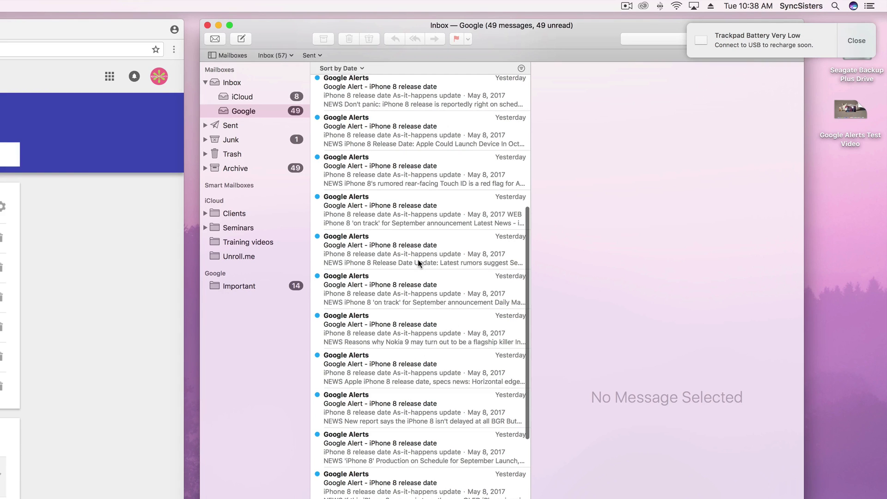
scroll(419, 264, up, 10)
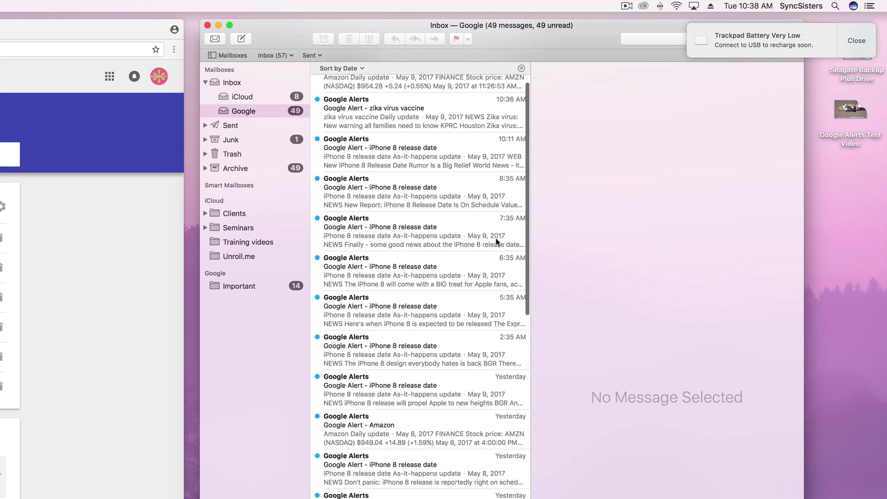
click(430, 270)
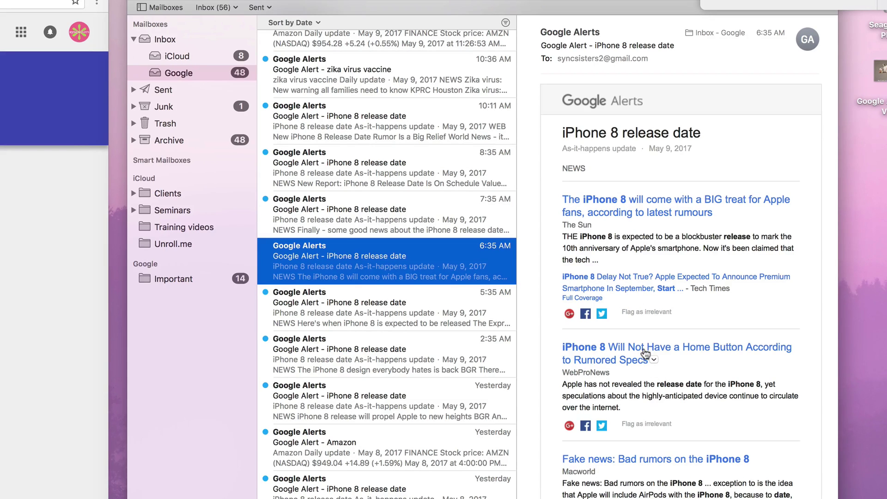
mouse_move(646, 353)
Open the 10:37 AM Amazon alert message and read through its finance, news, blogs and web sections.
scroll(350, 172, up, 3)
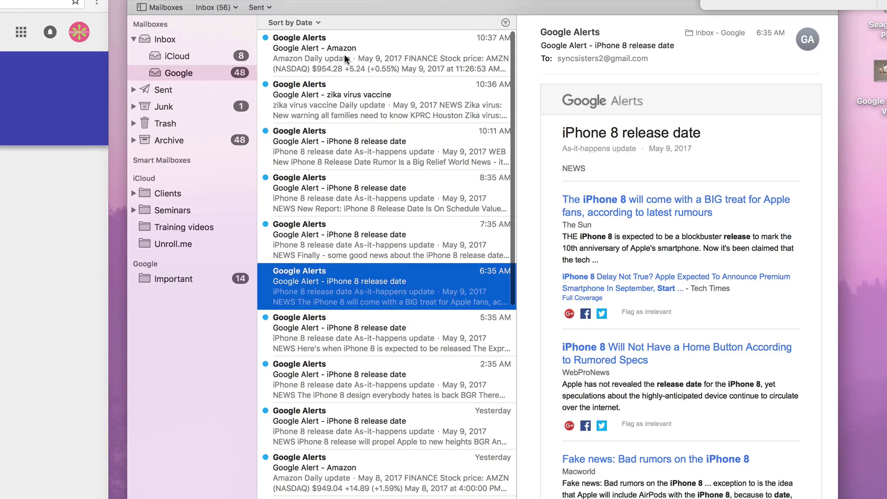
click(318, 54)
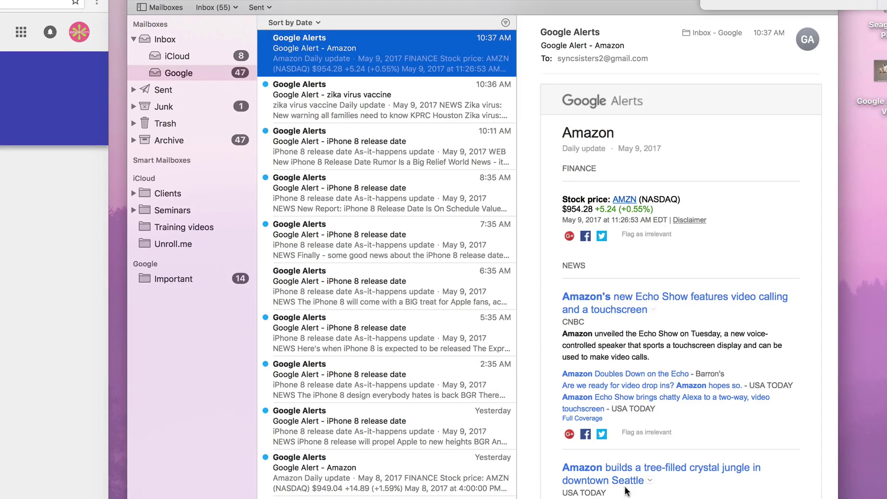
scroll(681, 277, down, 15)
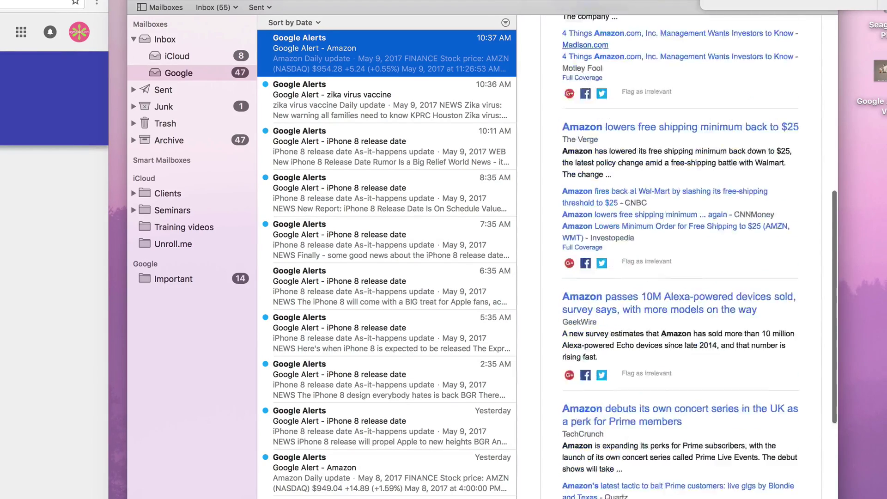
scroll(682, 278, down, 10)
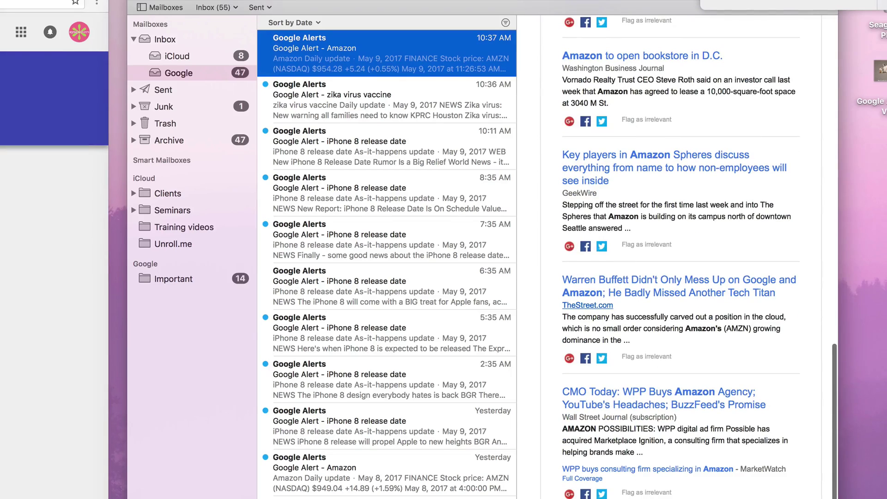
scroll(681, 277, down, 5)
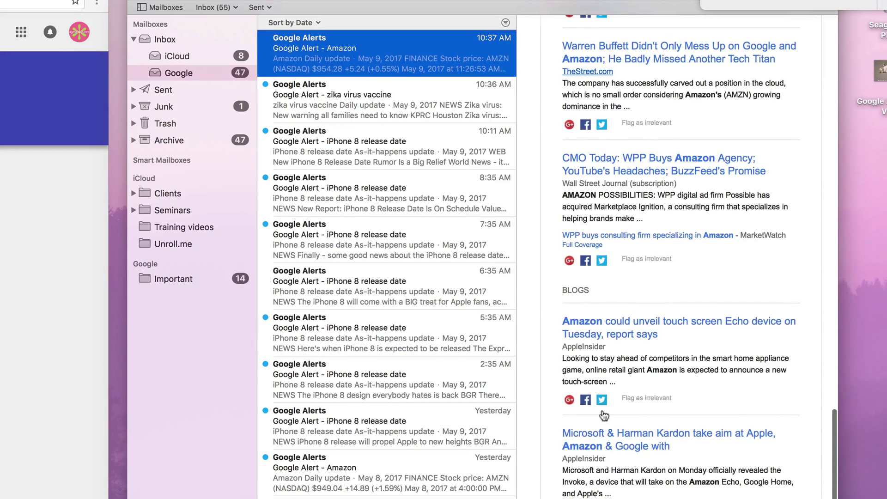
scroll(681, 277, down, 4)
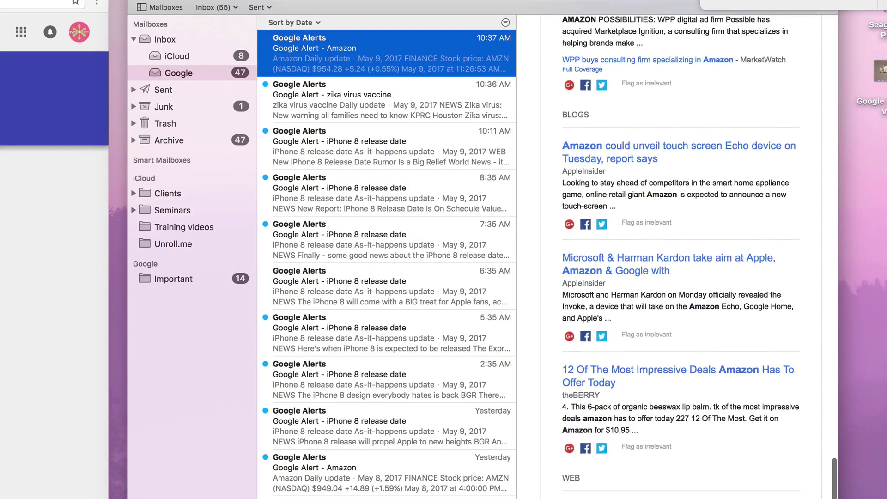
scroll(681, 257, down, 8)
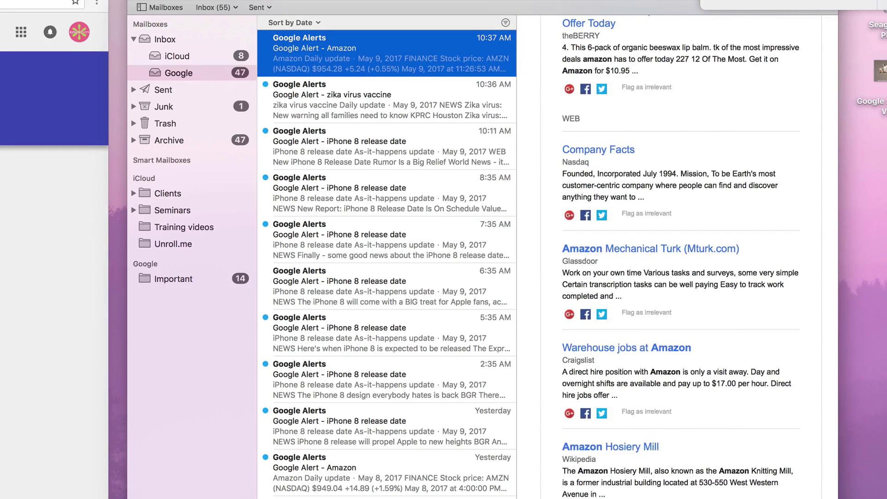
scroll(682, 257, up, 20)
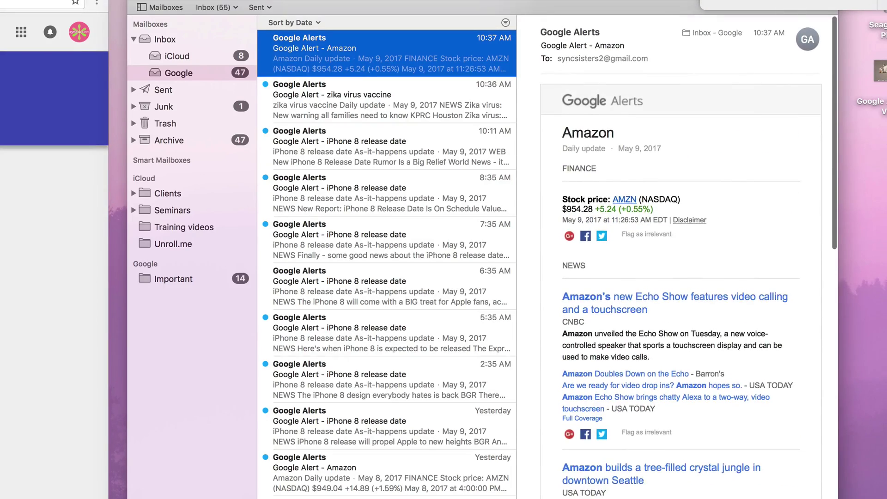